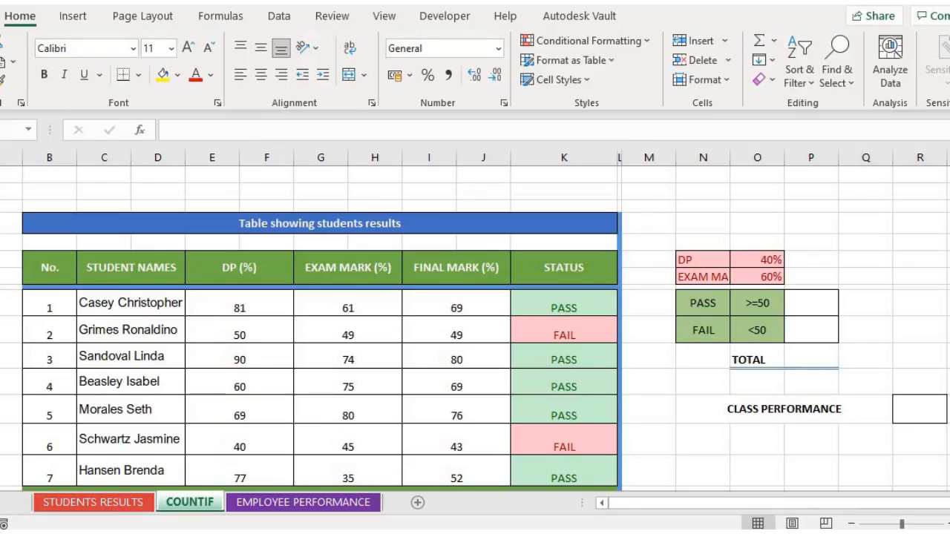
Enter =COUNTA(K9:K15) beside TOTAL to count all seven STATUS entries
click(920, 409)
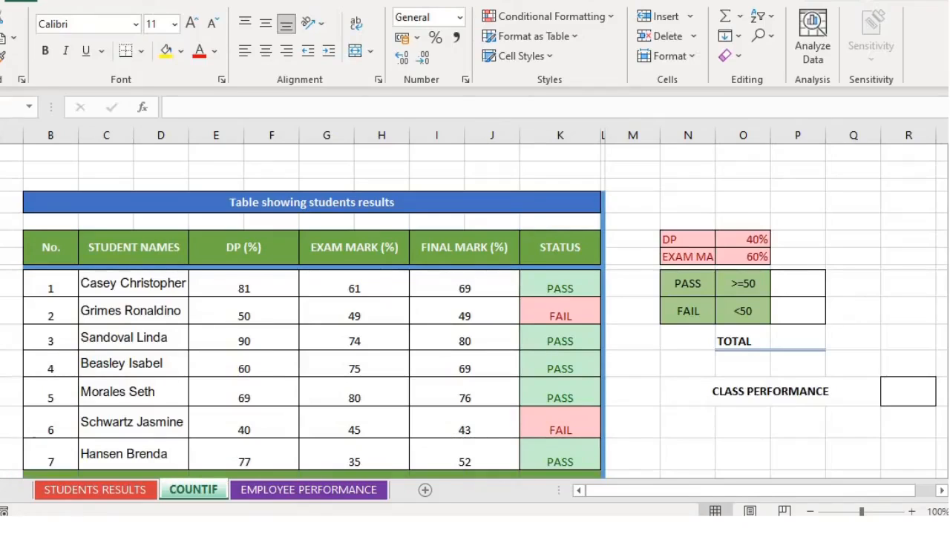
click(687, 474)
click(798, 338)
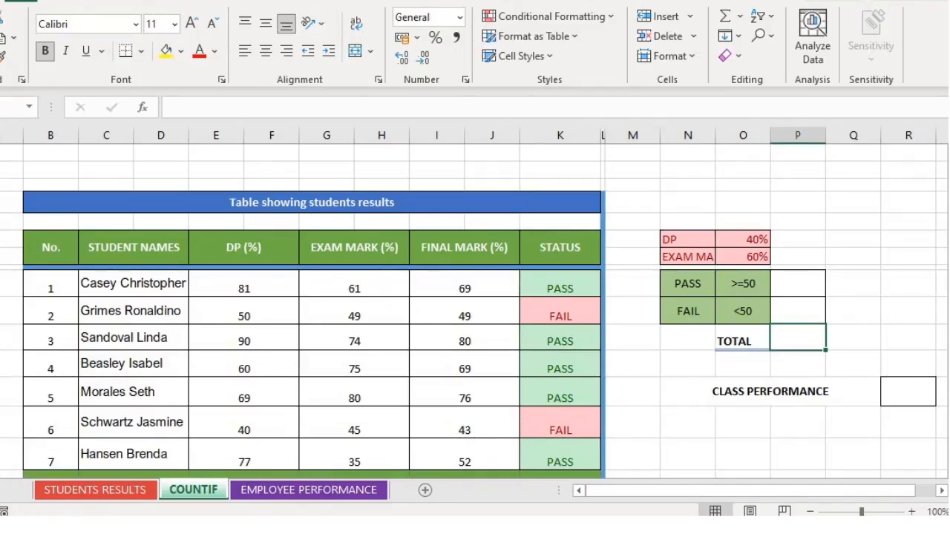
text(=)
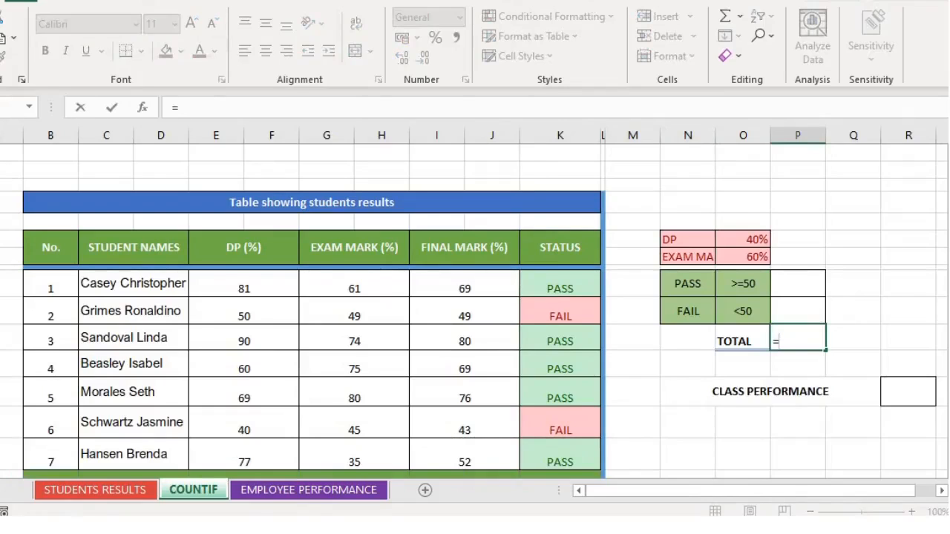
text(counta)
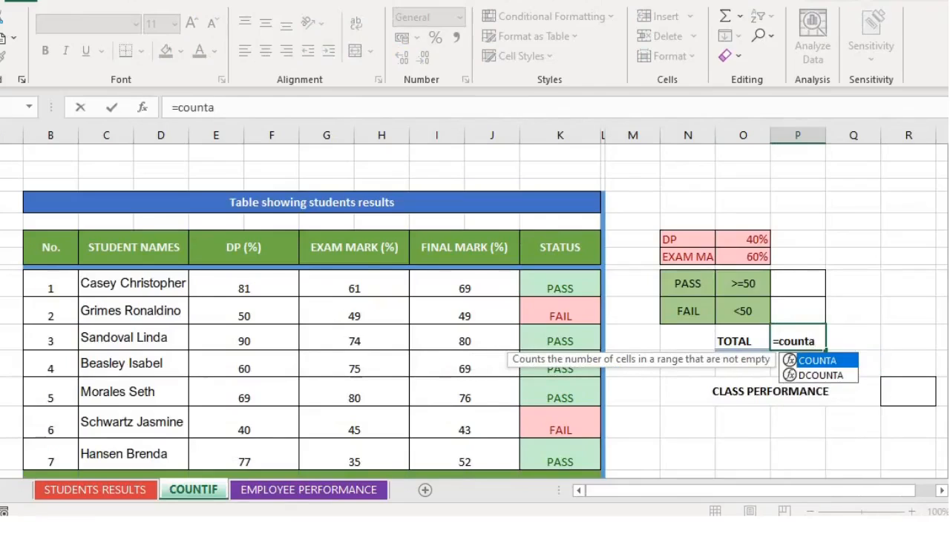
key(Tab)
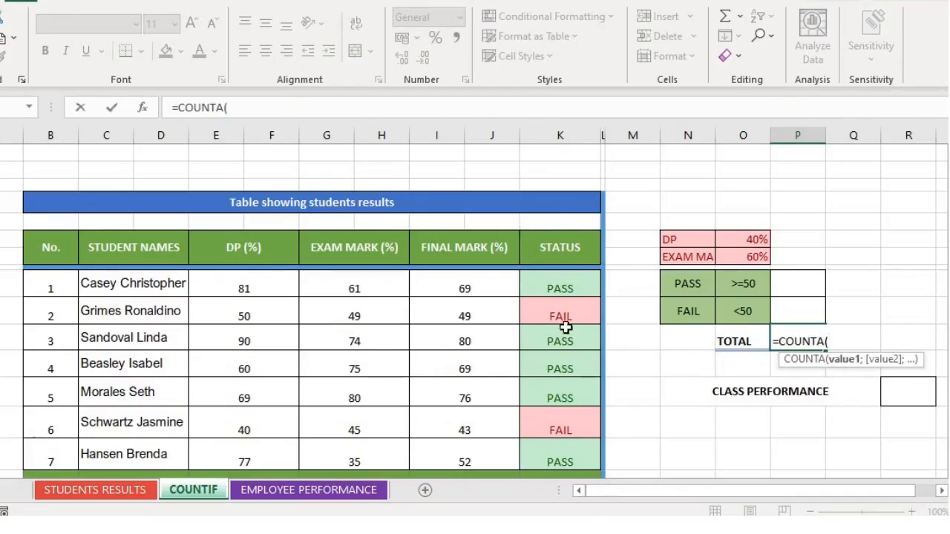
click(548, 285)
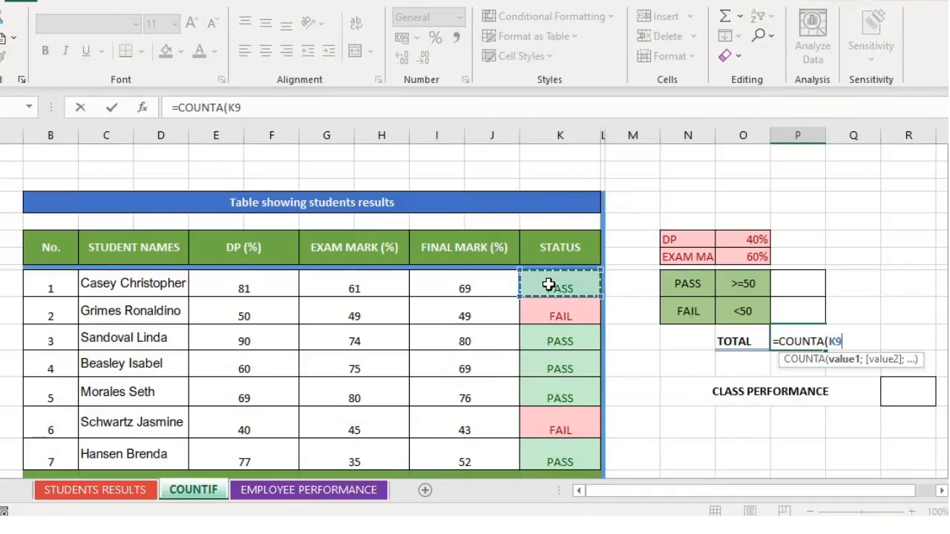
drag(548, 285, 552, 455)
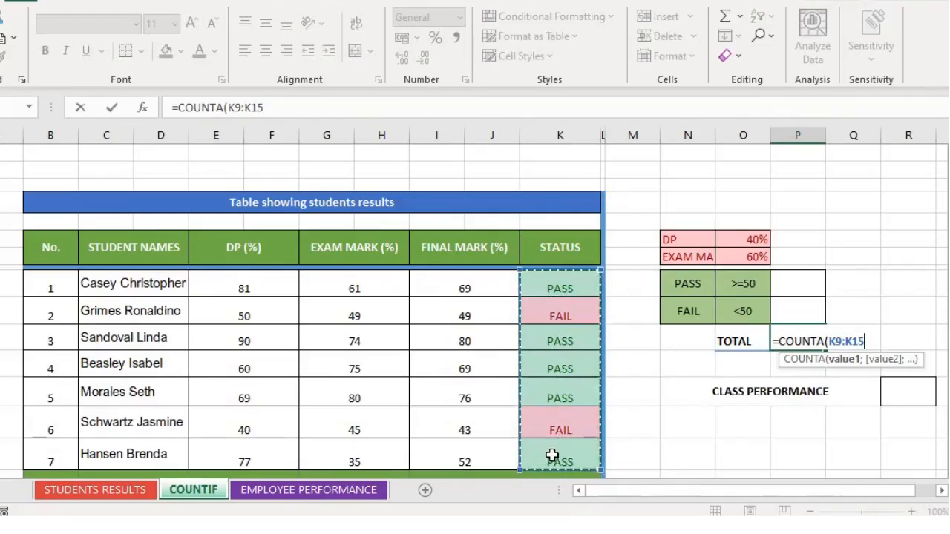
text())
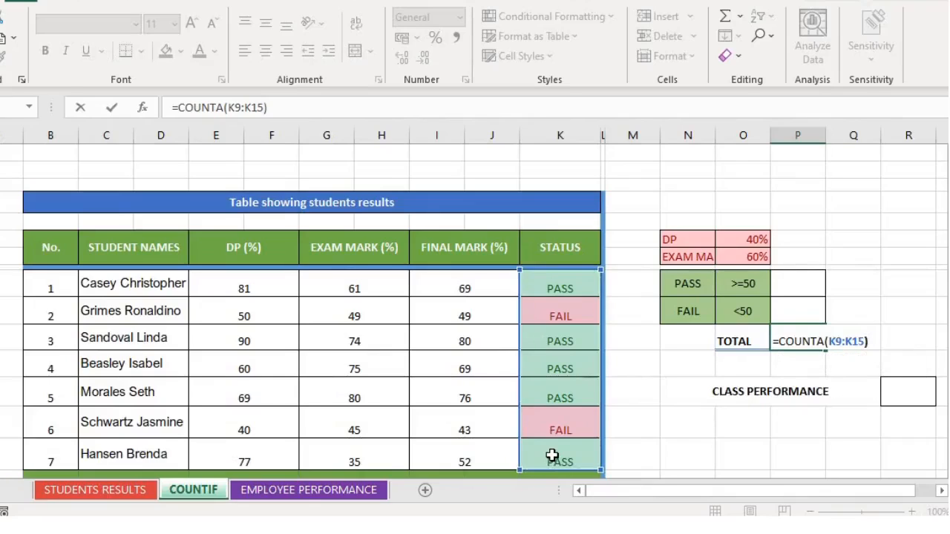
key(Return)
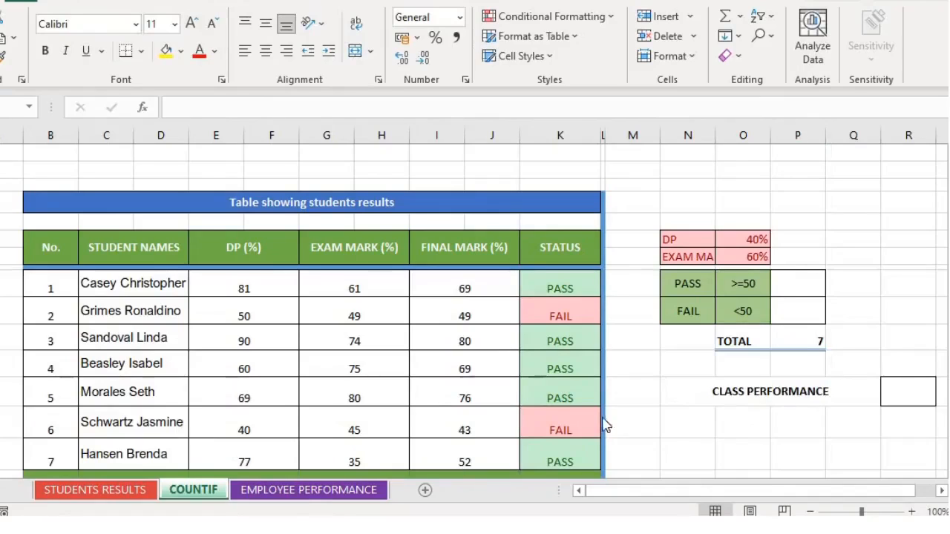
Enter =COUNTIF(K9:K15;"PASS") in the cell beside PASS, returning 5
click(796, 285)
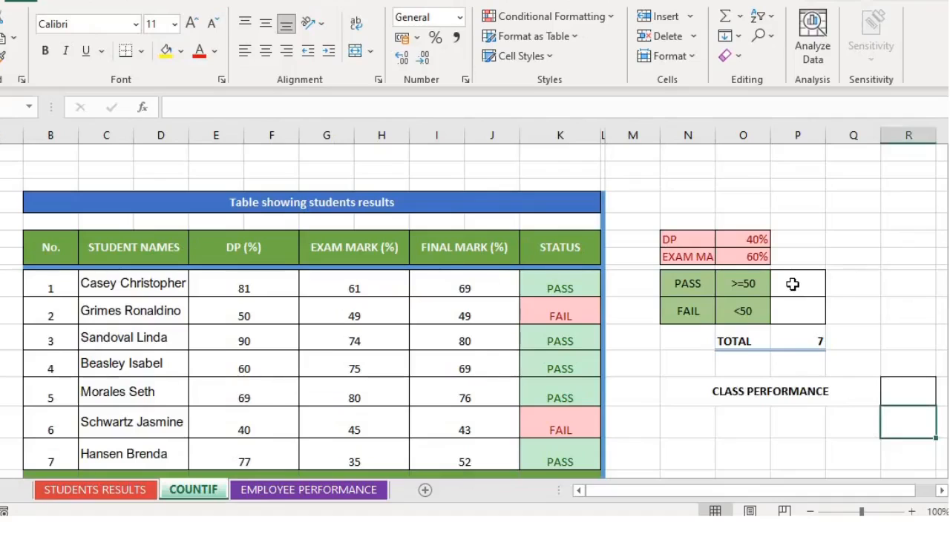
click(793, 284)
double_click(792, 284)
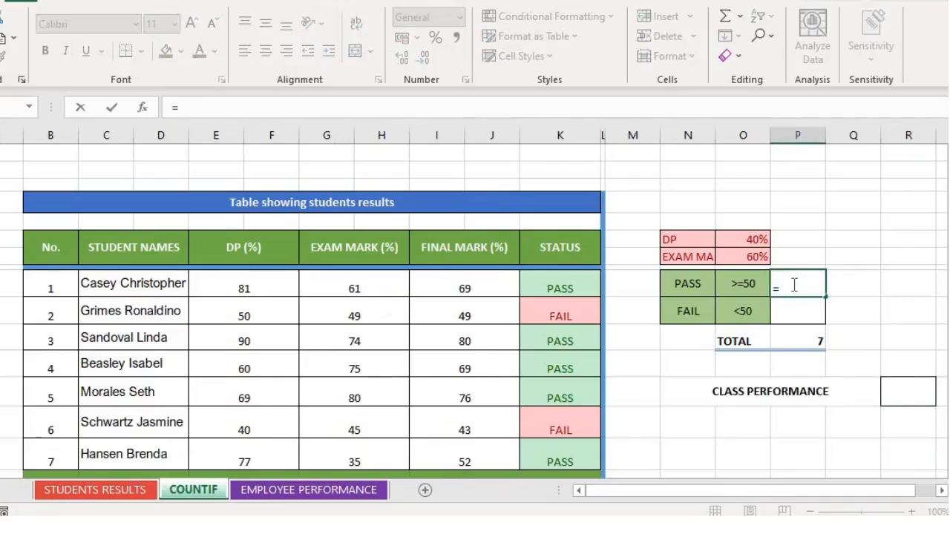
text(=coun)
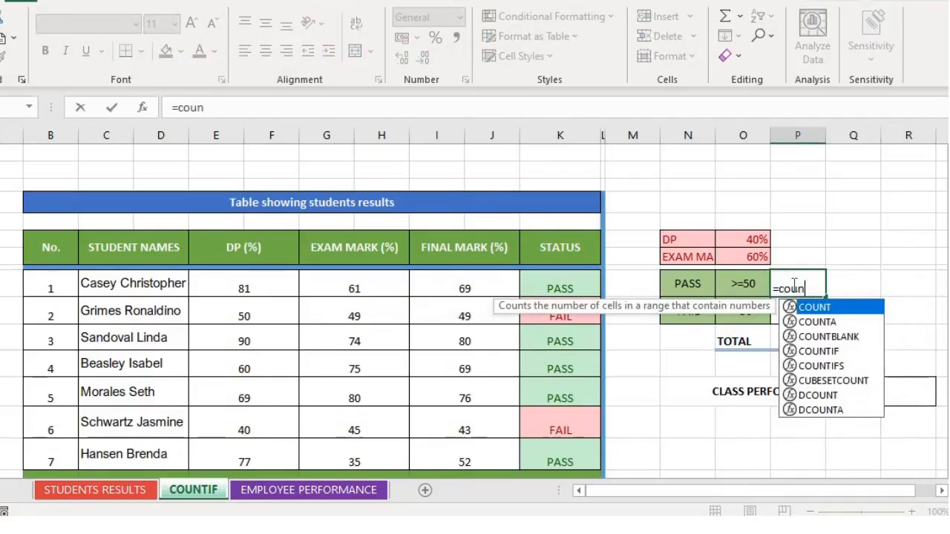
text(tif)
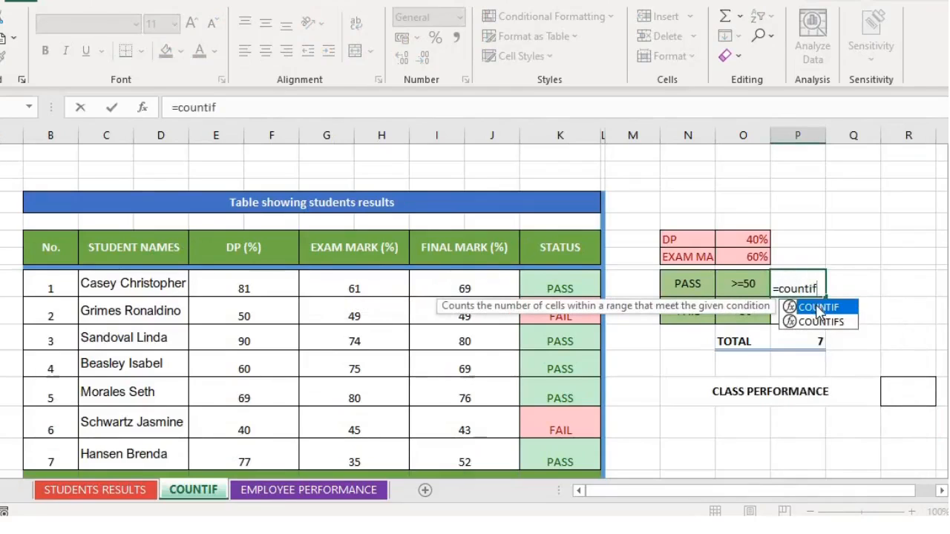
double_click(814, 307)
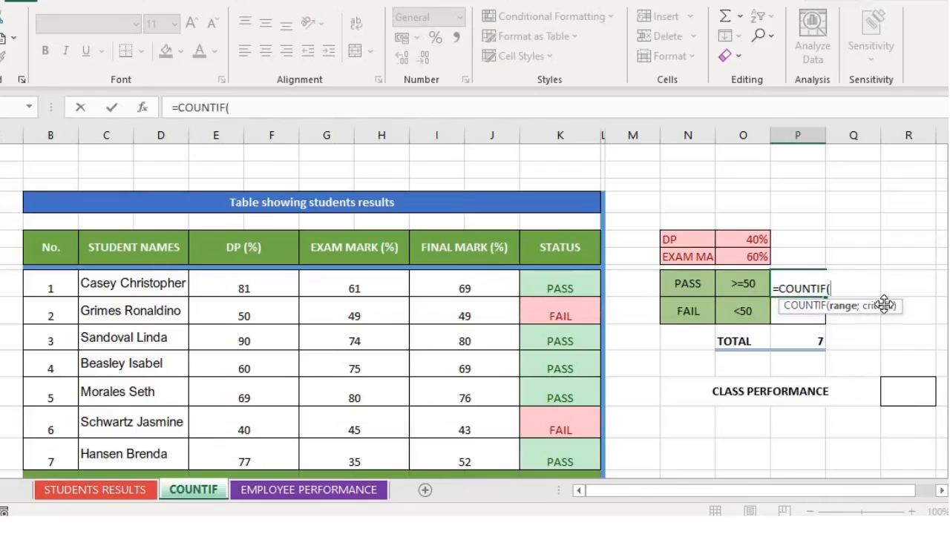
drag(561, 289, 549, 462)
text(;)
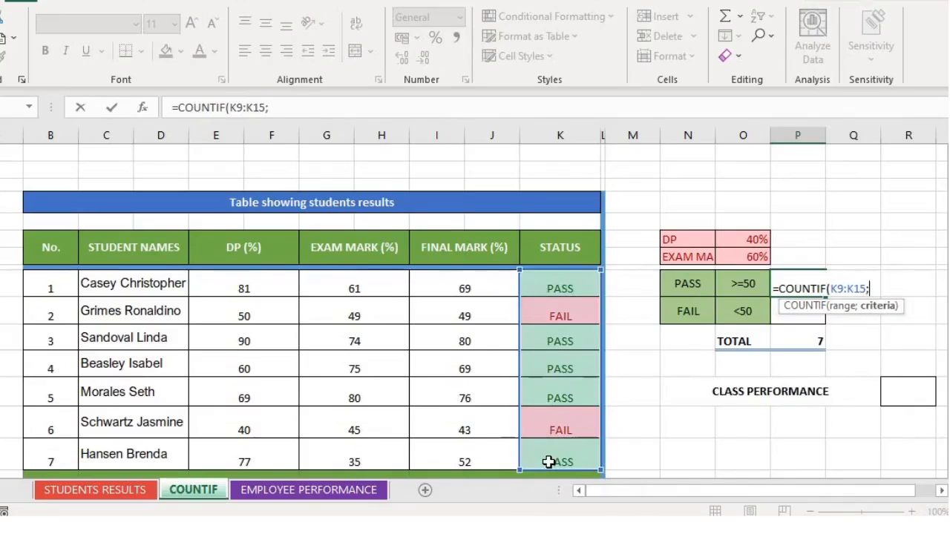
text("PASS)
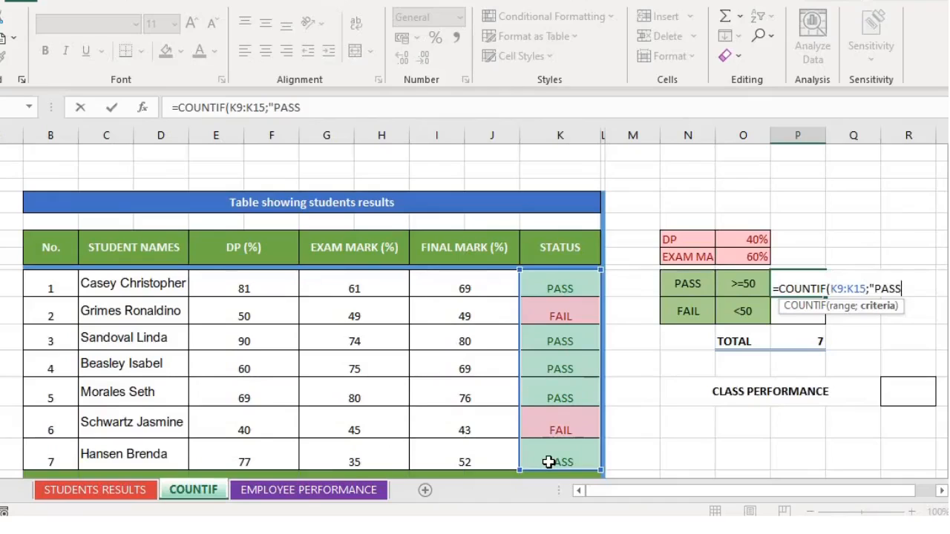
text("))
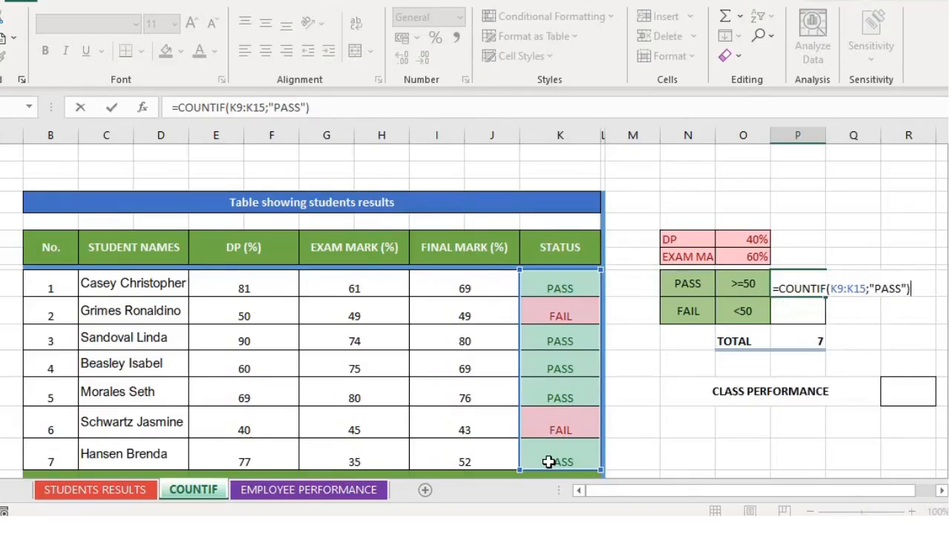
key(Return)
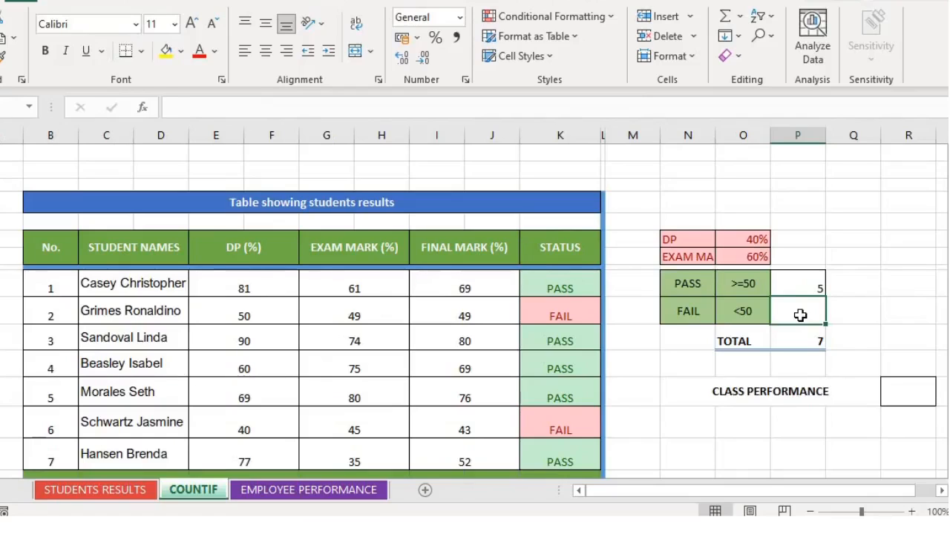
Enter a COUNTIF over K9:K15 for "FAIL" beside FAIL, returning 2
text(=c)
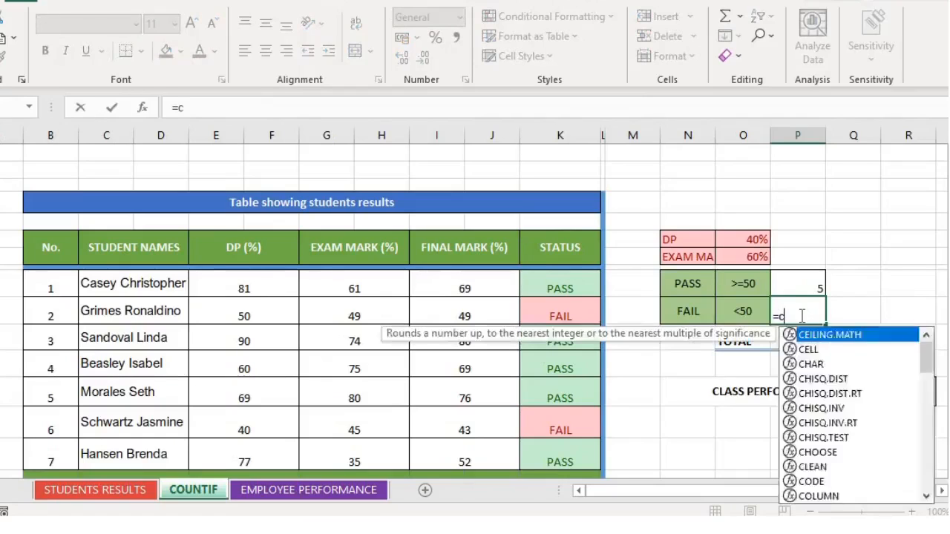
text(ountif)
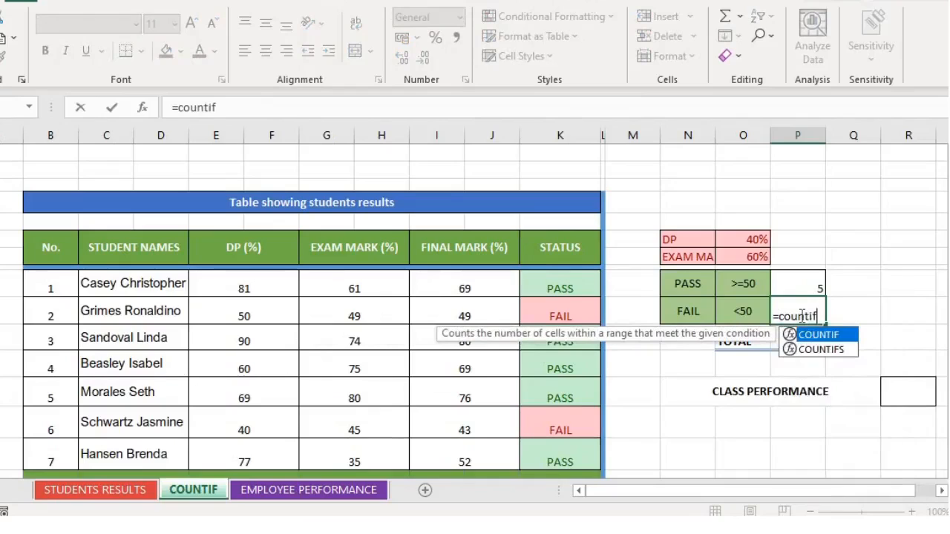
double_click(816, 339)
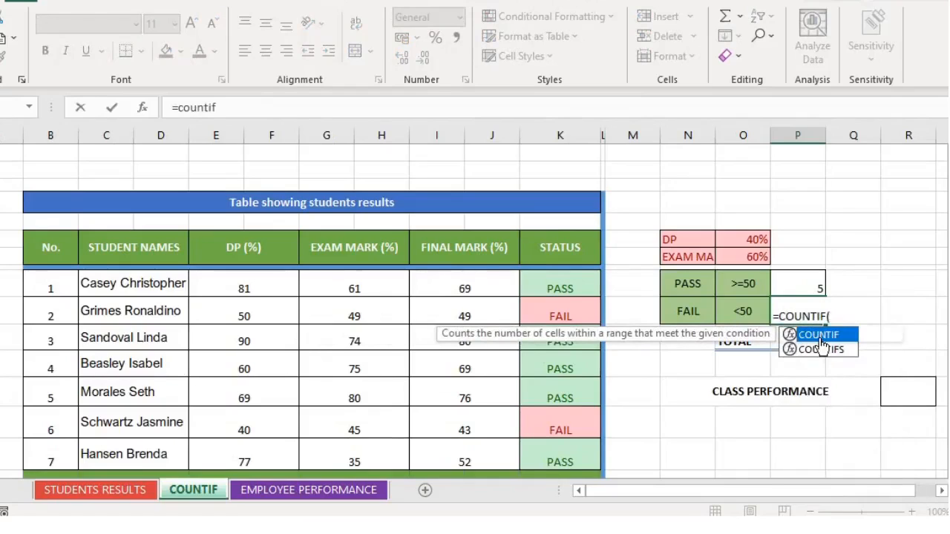
click(552, 295)
drag(552, 295, 543, 457)
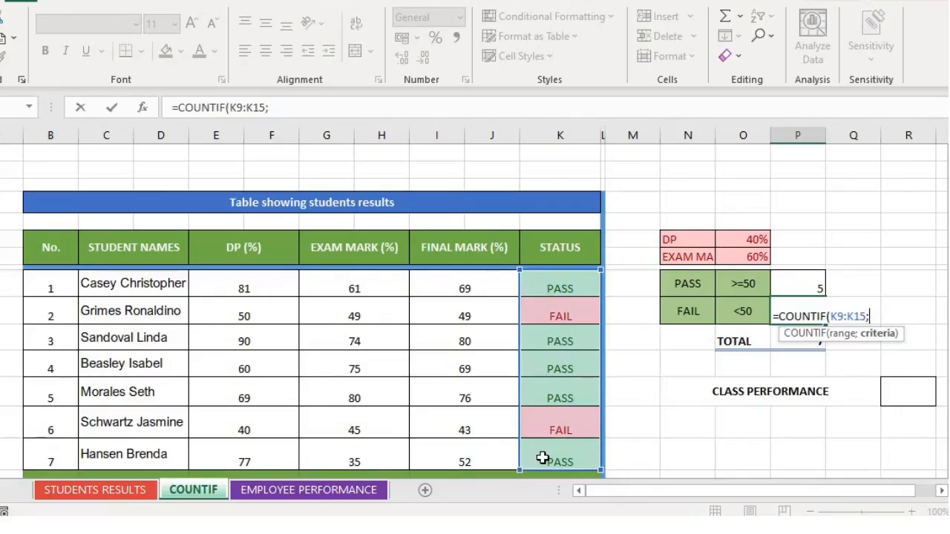
text("FAIL")
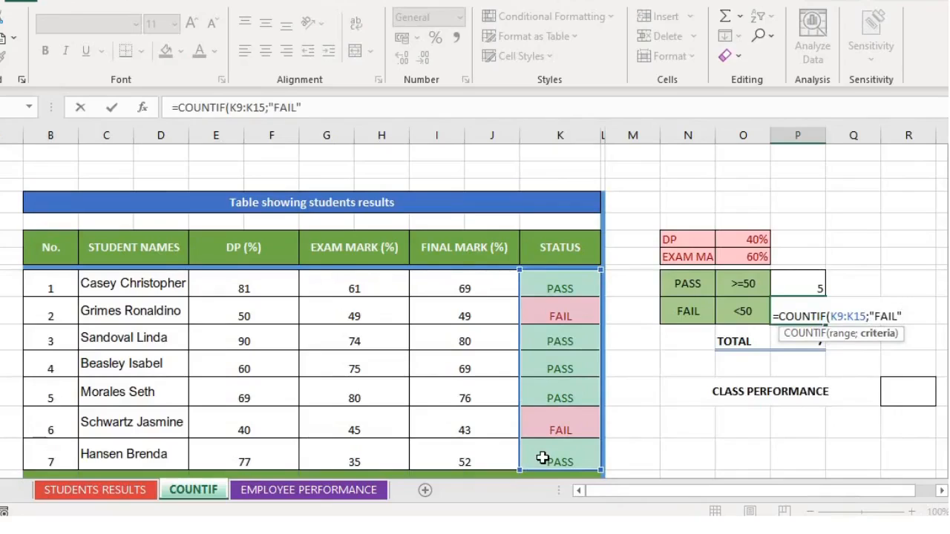
text())
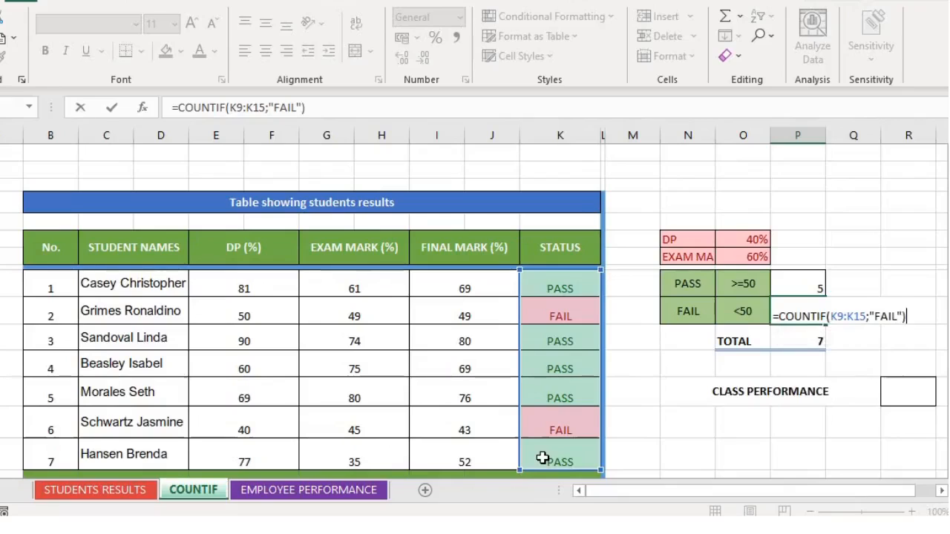
key(Return)
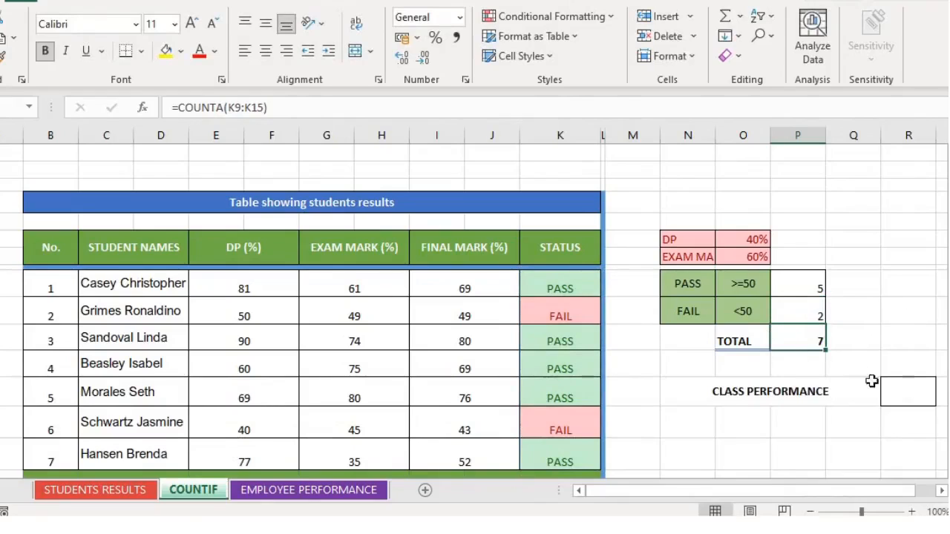
click(897, 390)
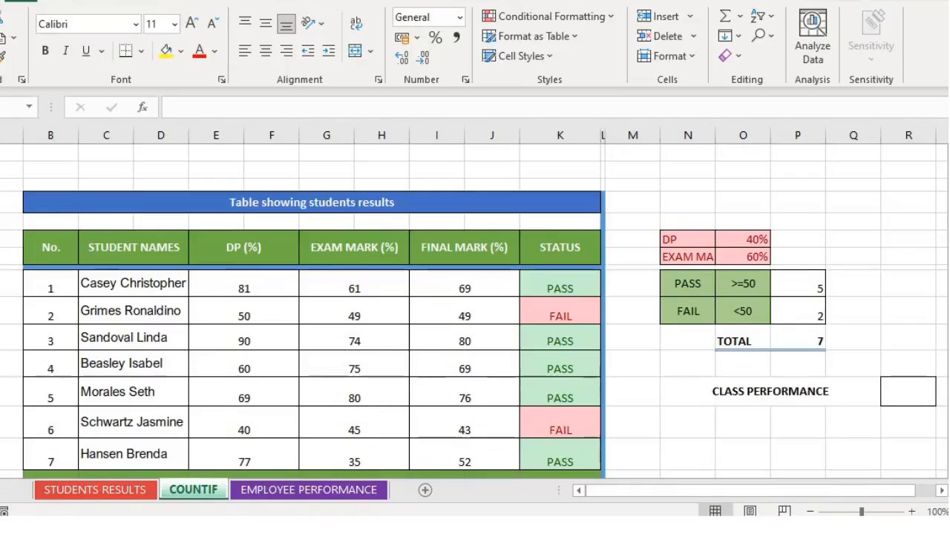
Enter =P9/P11 beside CLASS PERFORMANCE, dividing passes by total to show 71%
click(743, 454)
click(908, 392)
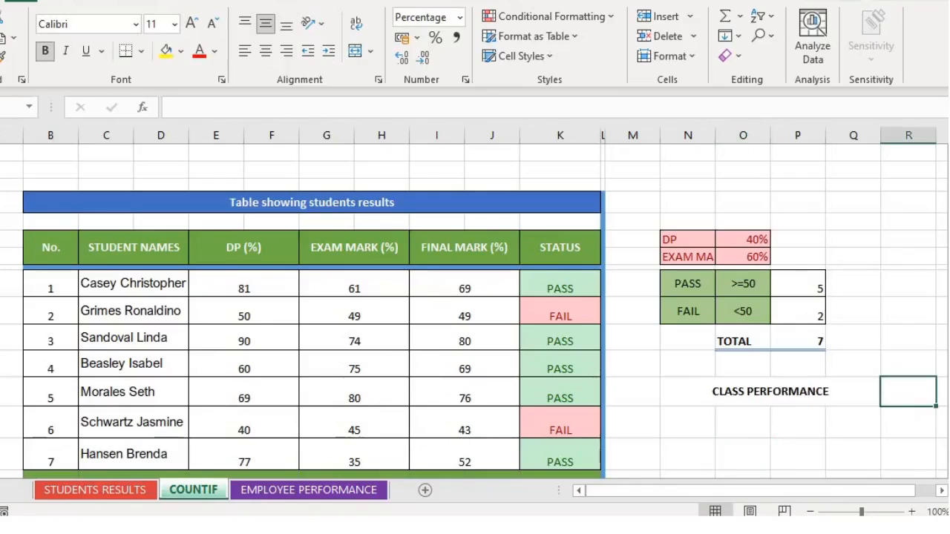
text(=)
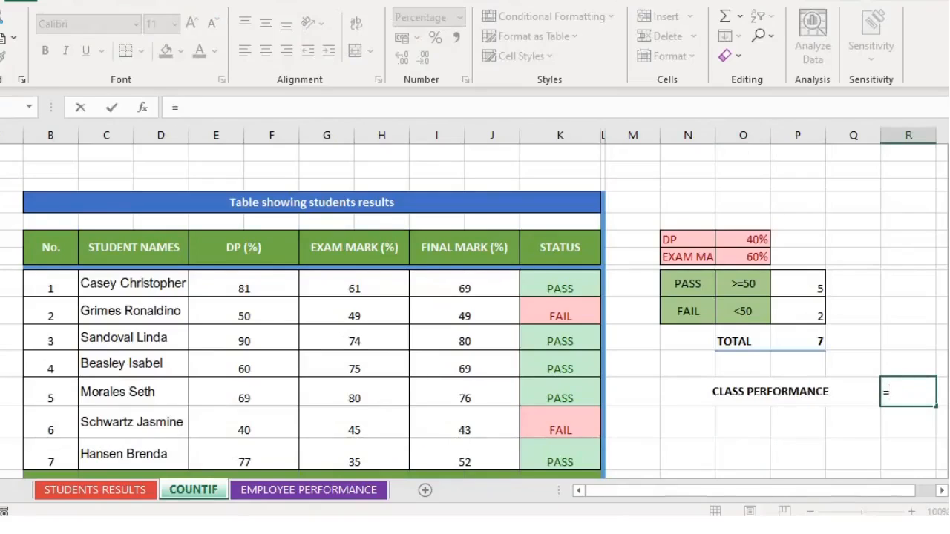
click(804, 285)
text(/)
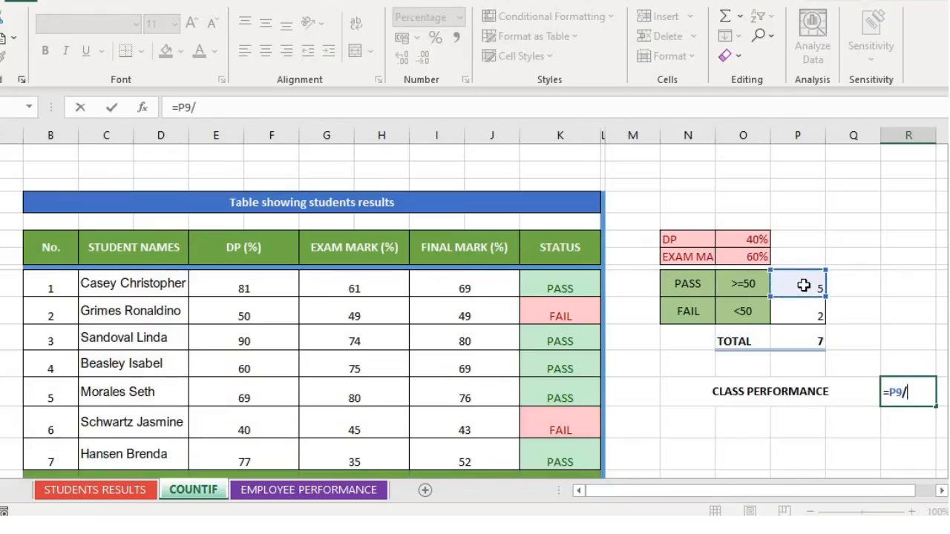
click(804, 341)
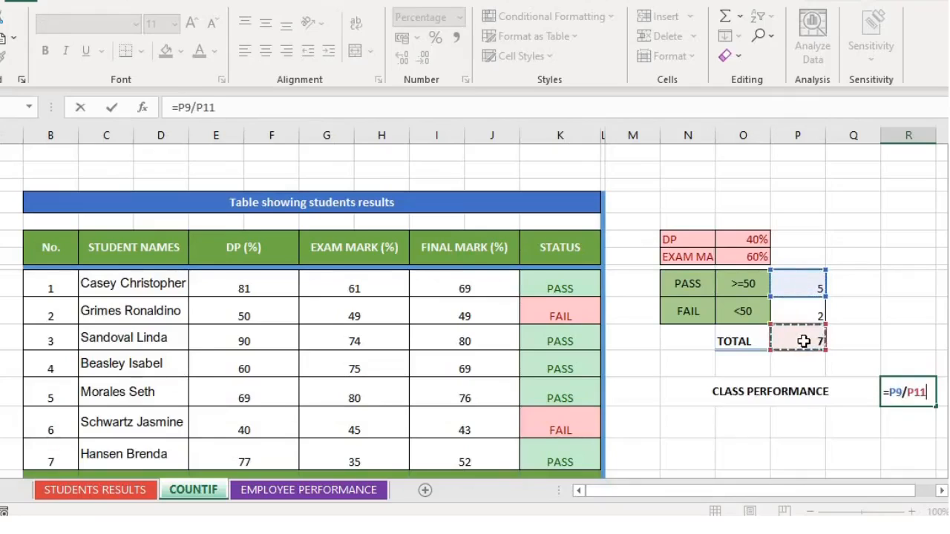
key(Return)
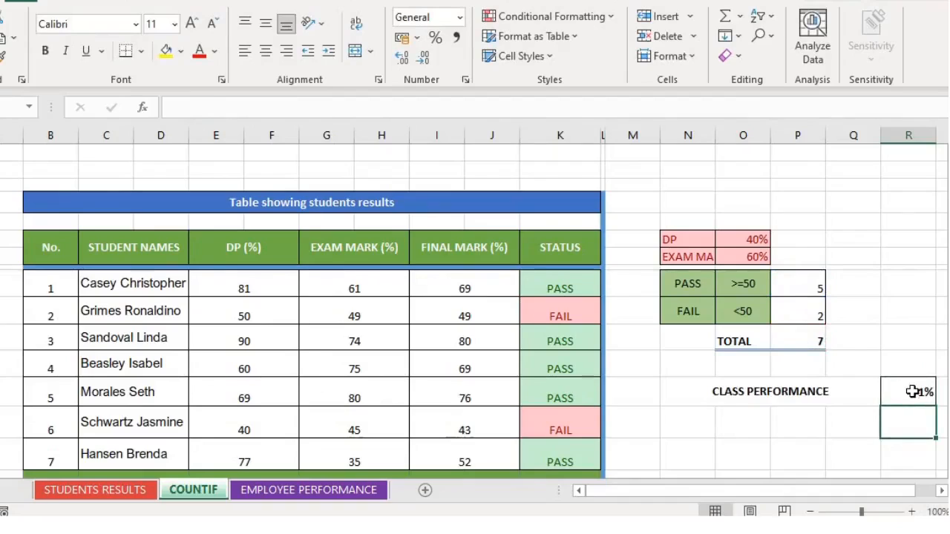
click(947, 438)
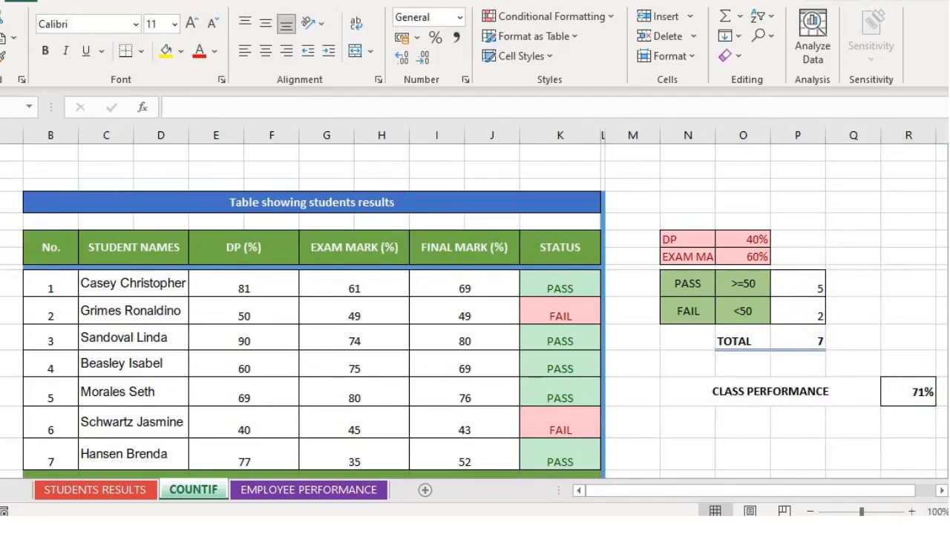